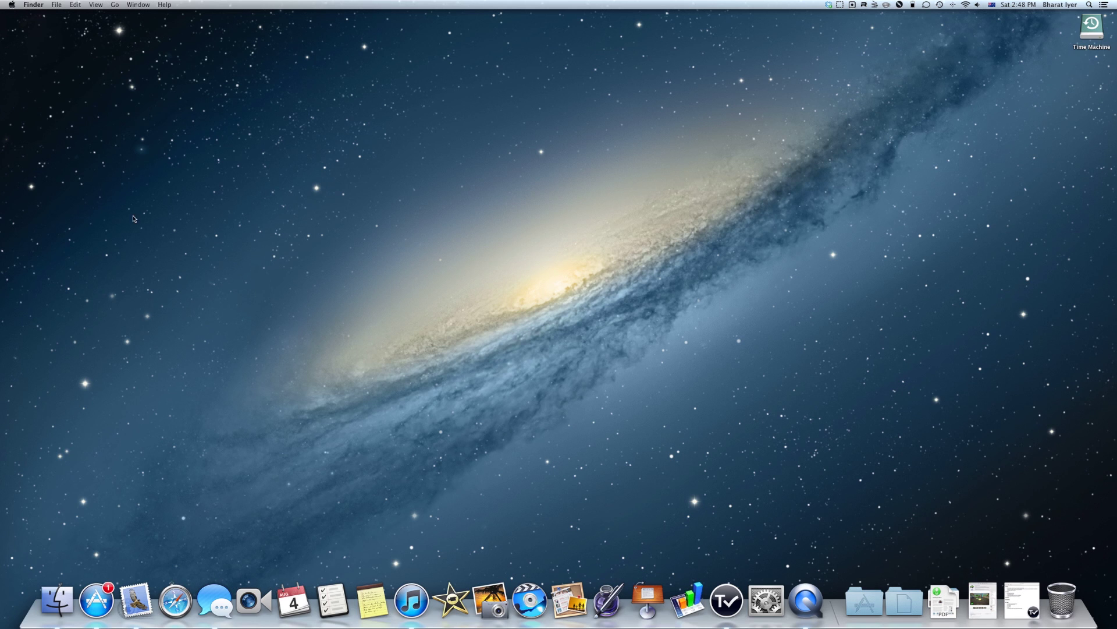
- Launch Safari and load the Apple website in a new second tab
{"action": "left_click", "coordinate": [174, 588]}
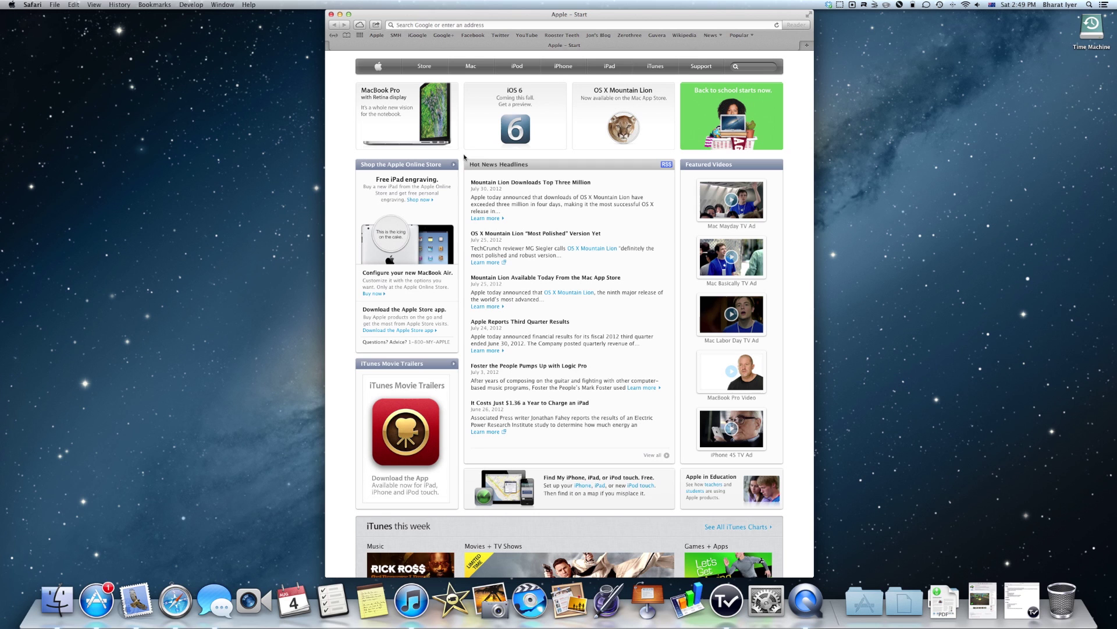
{"action": "key", "text": "super+t"}
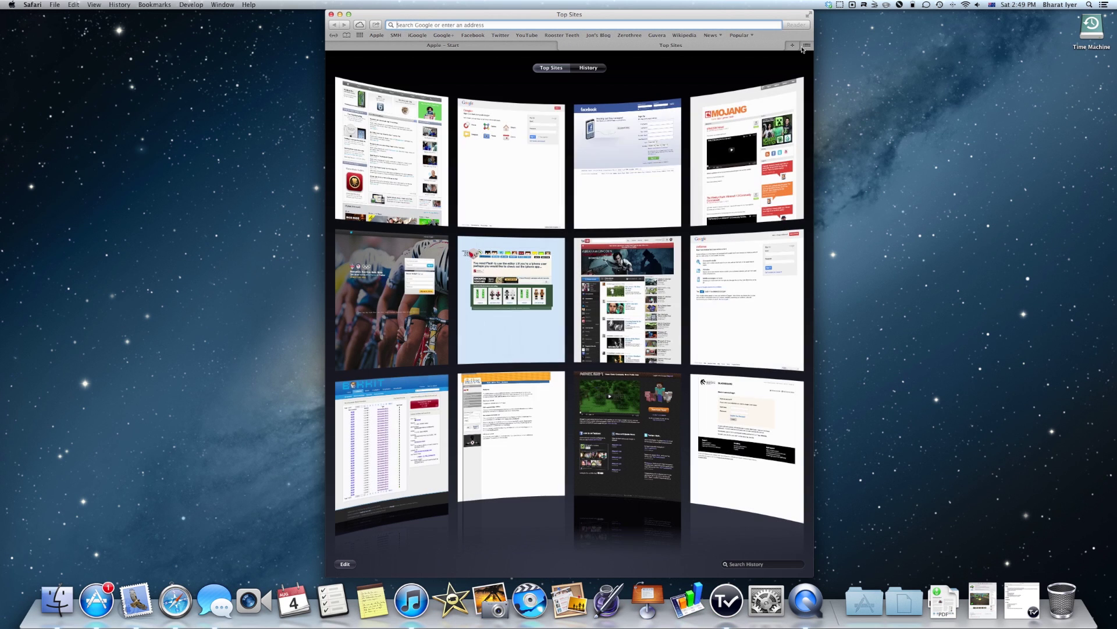
{"action": "left_click", "coordinate": [376, 35]}
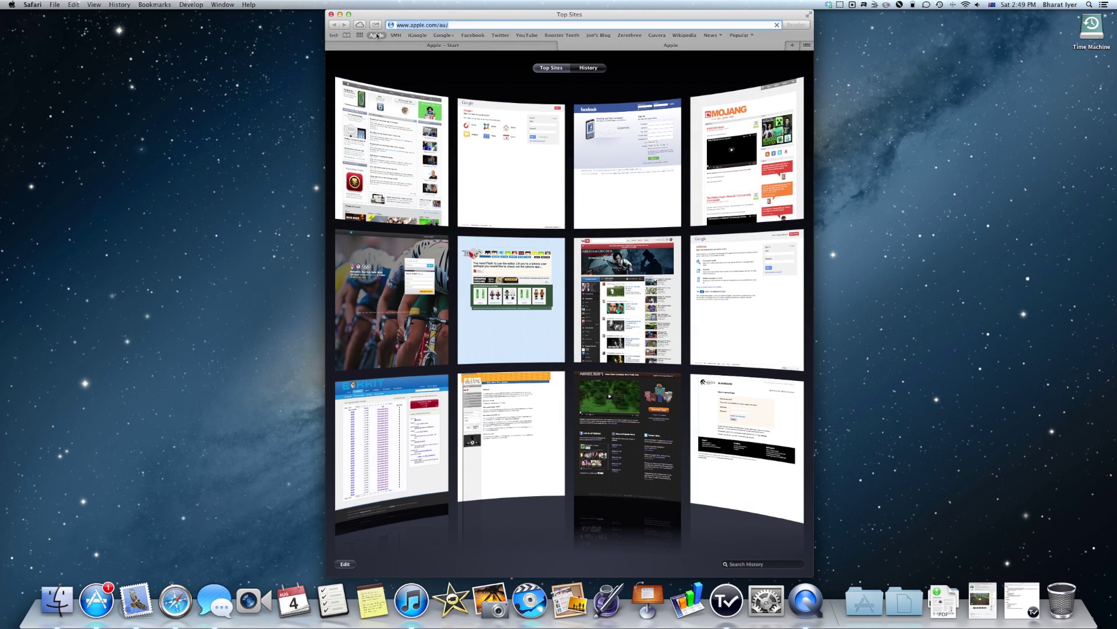
- Preview both tabs side by side in Show All Tabs, then return to the Apple page
{"action": "left_click", "coordinate": [809, 48]}
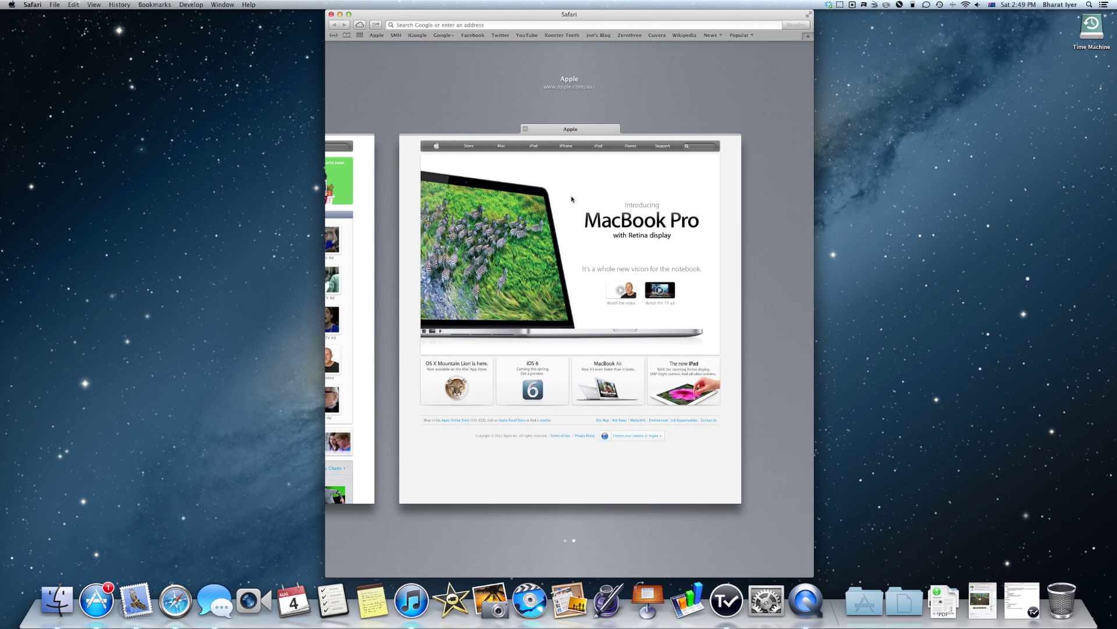
{"action": "scroll", "coordinate": [572, 199], "scroll_direction": "left", "scroll_amount": 5}
{"action": "scroll", "coordinate": [558, 200], "scroll_direction": "right", "scroll_amount": 5}
{"action": "scroll", "coordinate": [543, 200], "scroll_direction": "left", "scroll_amount": 3}
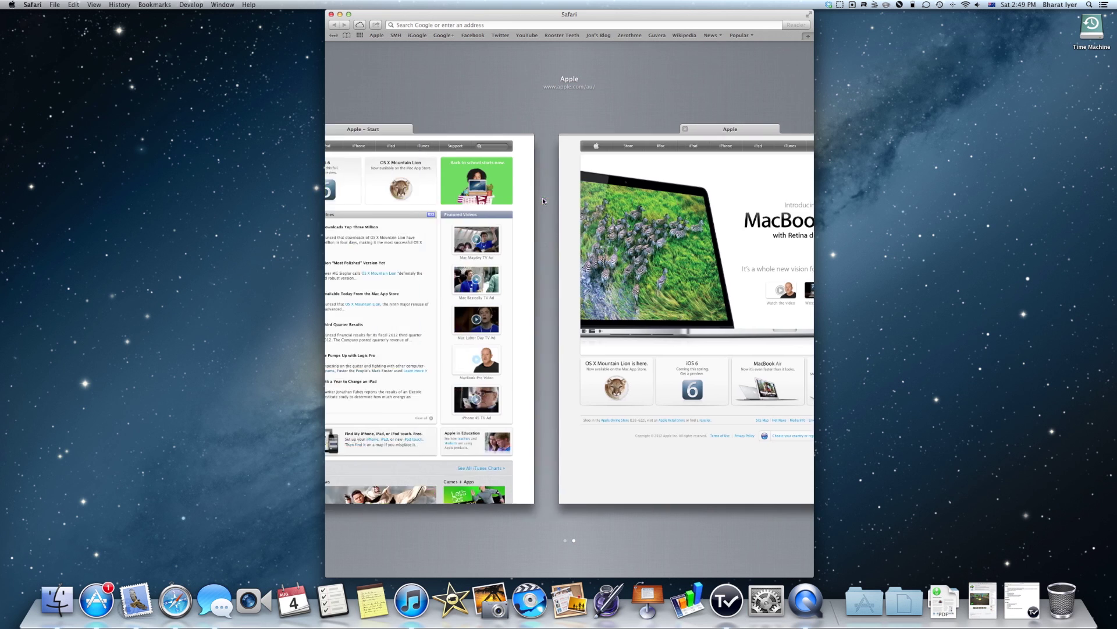
{"action": "scroll", "coordinate": [542, 201], "scroll_direction": "left", "scroll_amount": 5}
{"action": "scroll", "coordinate": [524, 187], "scroll_direction": "right", "scroll_amount": 5}
{"action": "scroll", "coordinate": [490, 171], "scroll_direction": "left", "scroll_amount": 3}
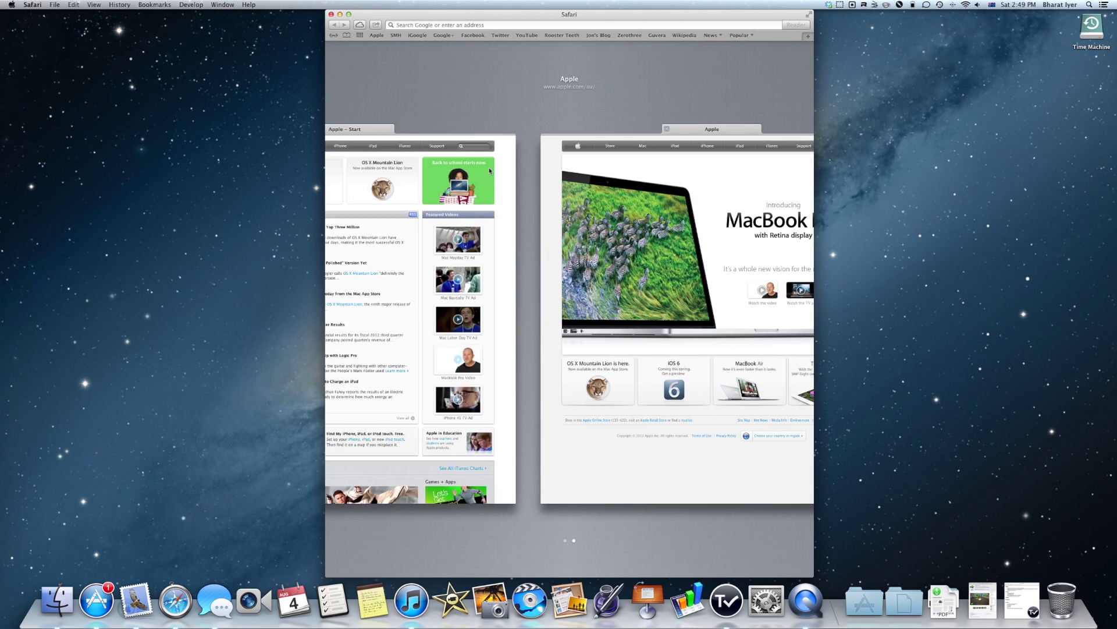
{"action": "scroll", "coordinate": [490, 171], "scroll_direction": "left", "scroll_amount": 3}
{"action": "left_click", "coordinate": [764, 214]}
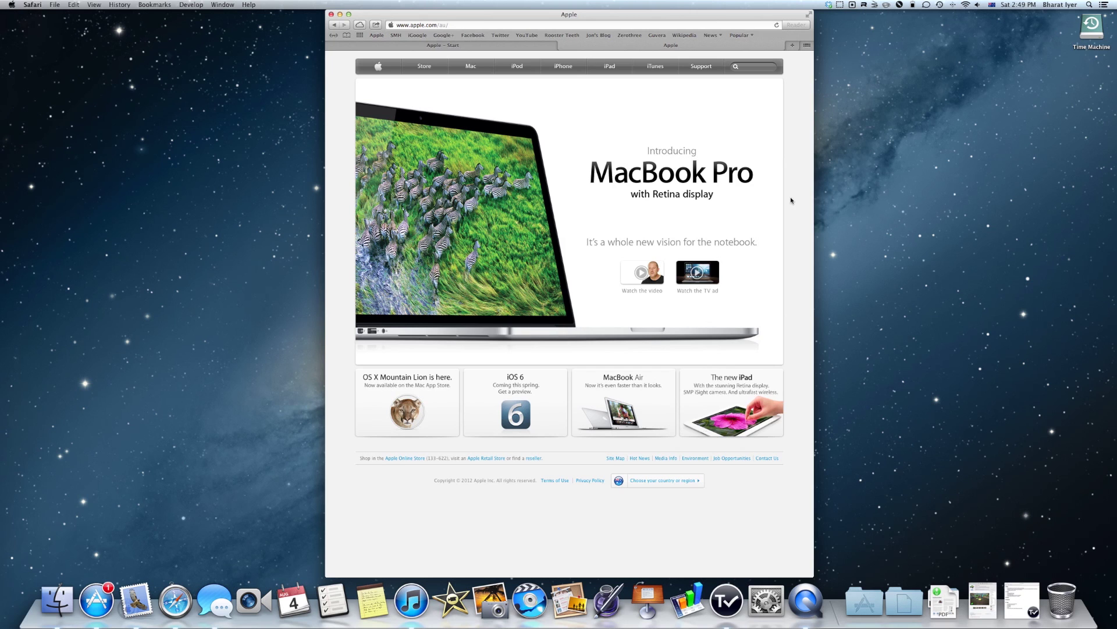
{"action": "key", "text": "super+shift+backslash"}
{"action": "scroll", "coordinate": [665, 206], "scroll_direction": "left", "scroll_amount": 5}
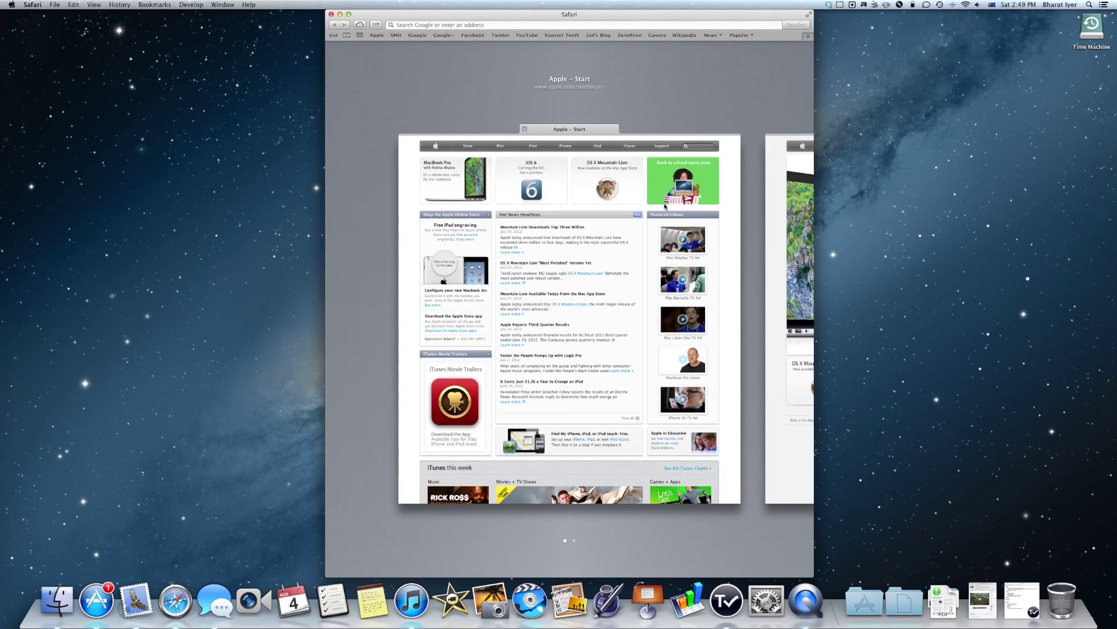
{"action": "scroll", "coordinate": [665, 206], "scroll_direction": "right", "scroll_amount": 5}
{"action": "left_click", "coordinate": [664, 206]}
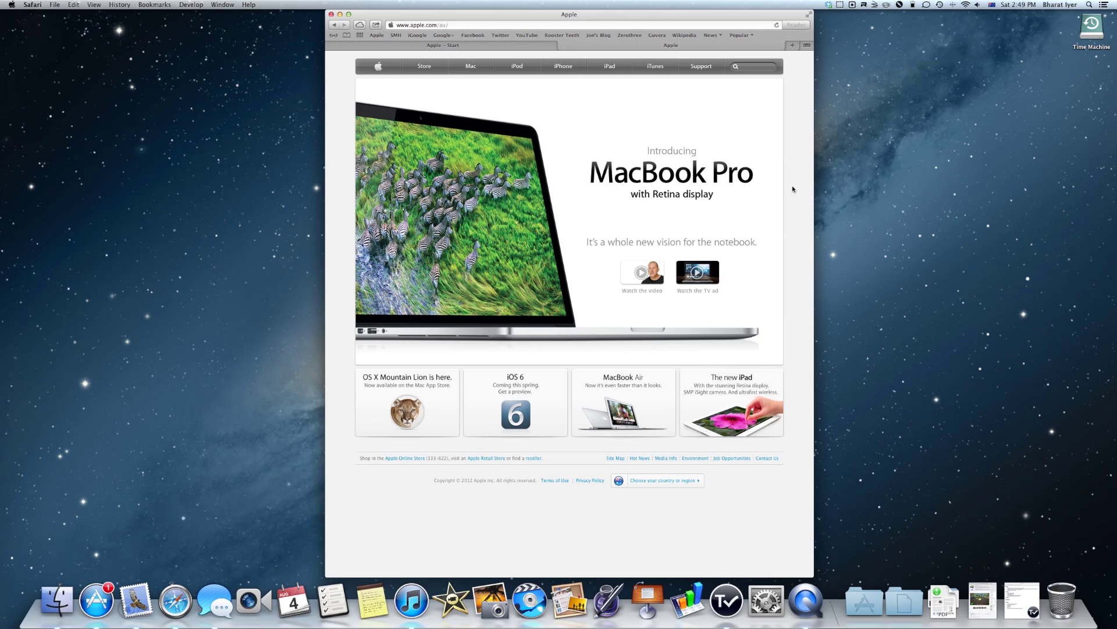
- Search Help for 'tab' to find the View > Show All Tabs command
{"action": "left_click", "coordinate": [247, 4]}
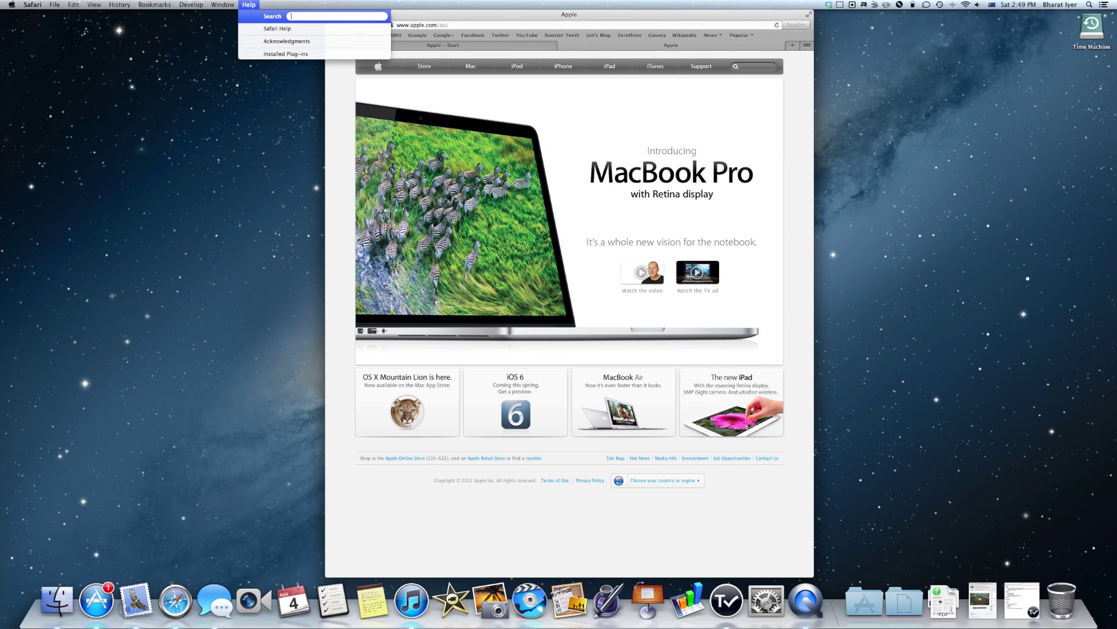
{"action": "type", "text": "tab"}
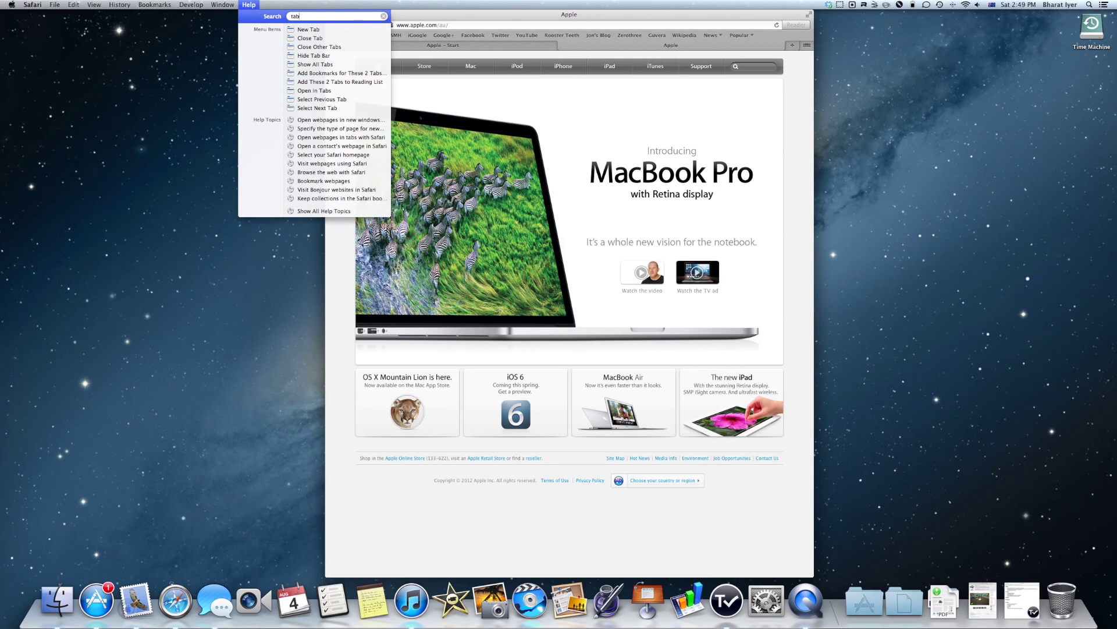
{"action": "mouse_move", "coordinate": [299, 65]}
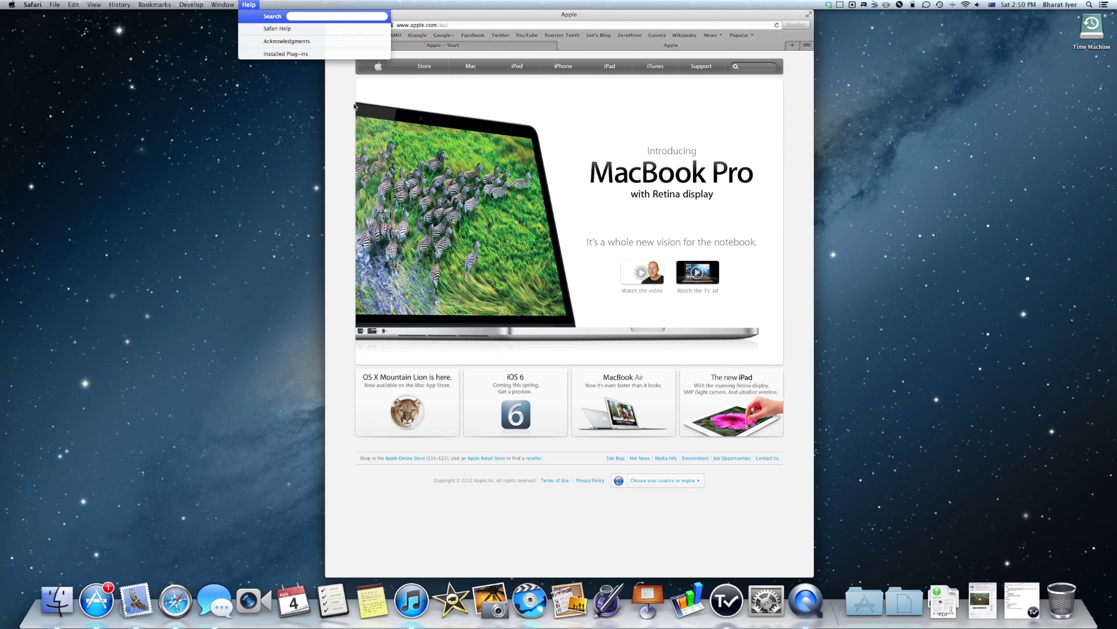
{"action": "left_click", "coordinate": [343, 107]}
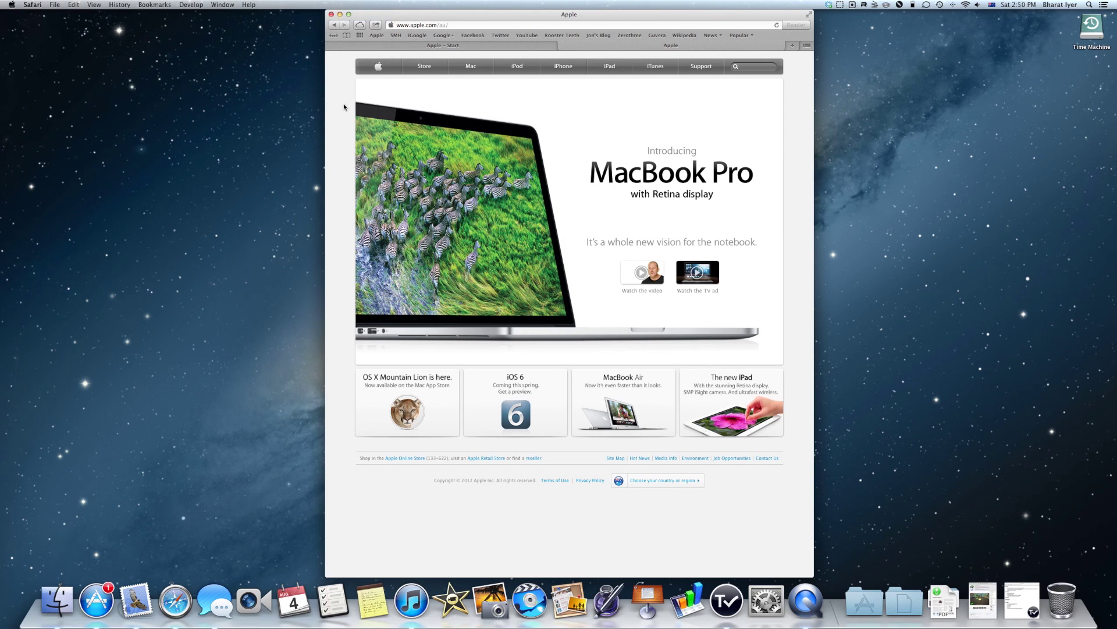
- Toggle the tab overview with Shift-Cmd-\, then close the Apple tab and the Safari window
{"action": "key", "text": "super+shift+backslash"}
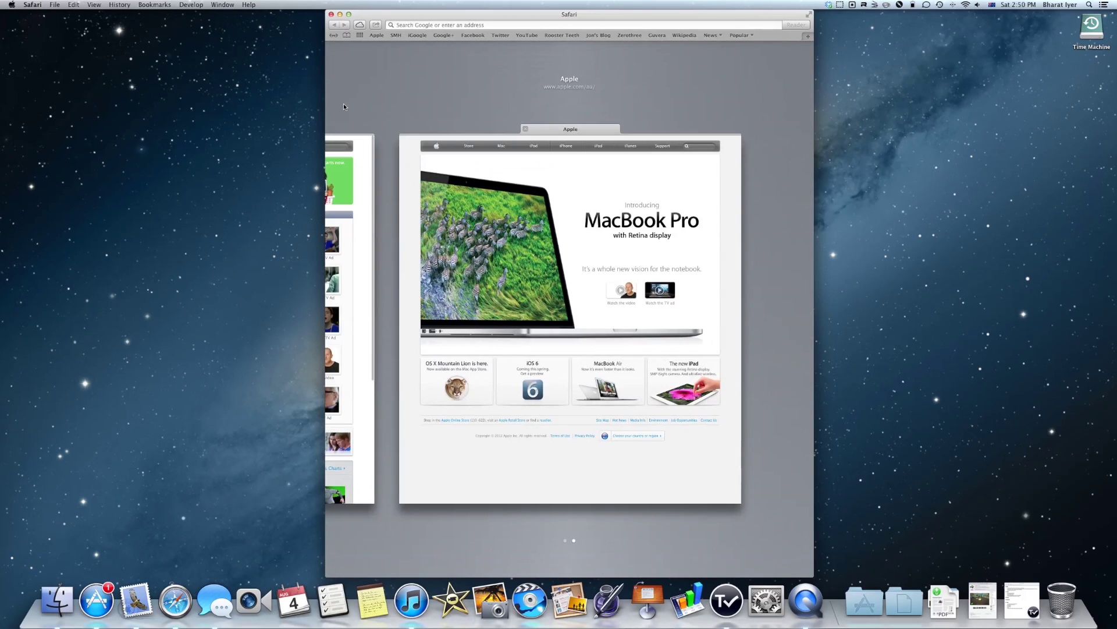
{"action": "key", "text": "super+shift+backslash"}
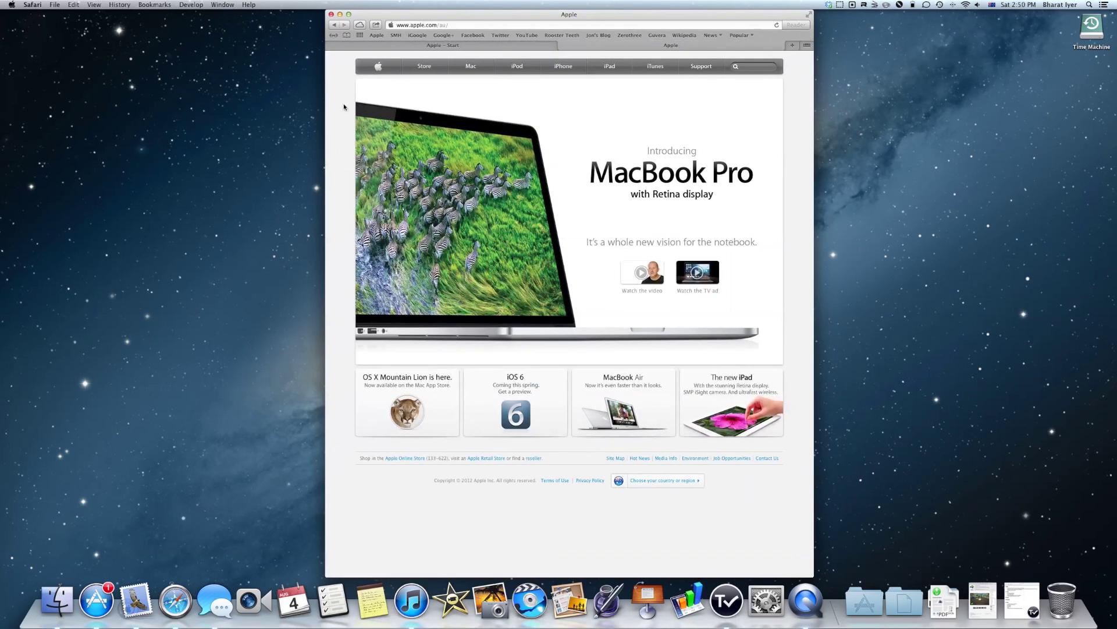
{"action": "key", "text": "super+w"}
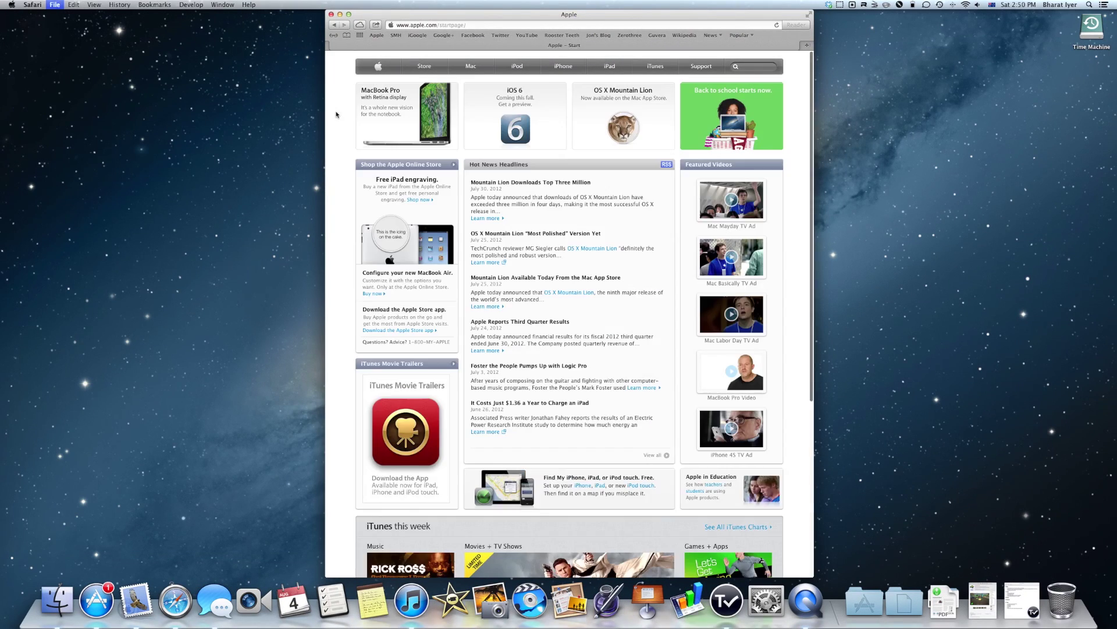
{"action": "key", "text": "super+w"}
{"action": "left_click", "coordinate": [336, 115]}
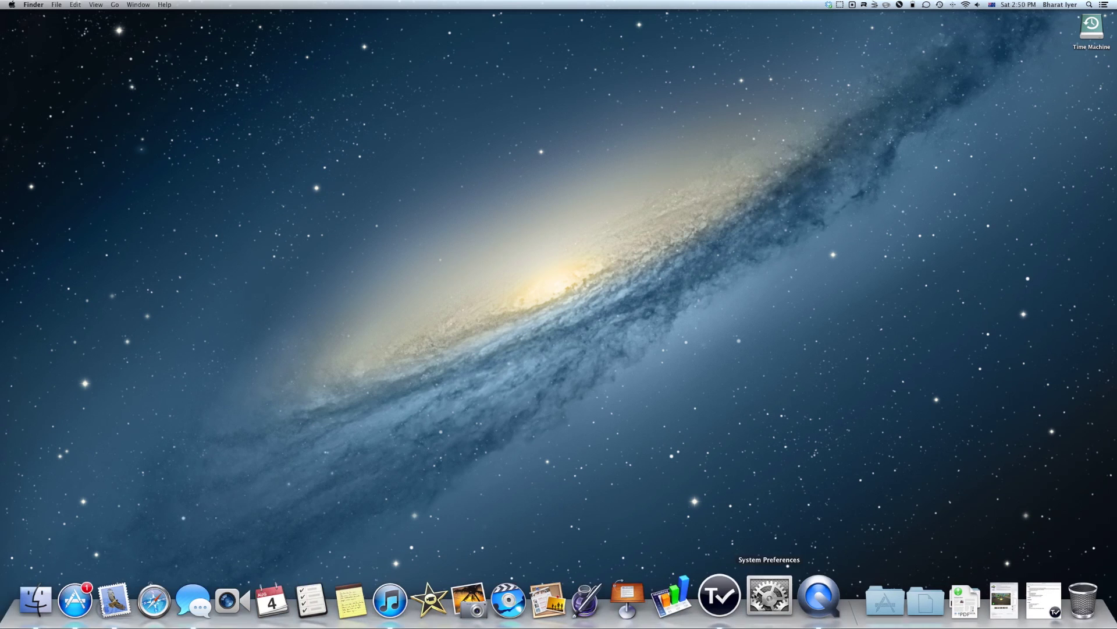
- Open MagicPrefs' Drag, Pinch etc tab and show Two Finger Pinch In's Custom Actions choices
{"action": "left_click", "coordinate": [769, 591]}
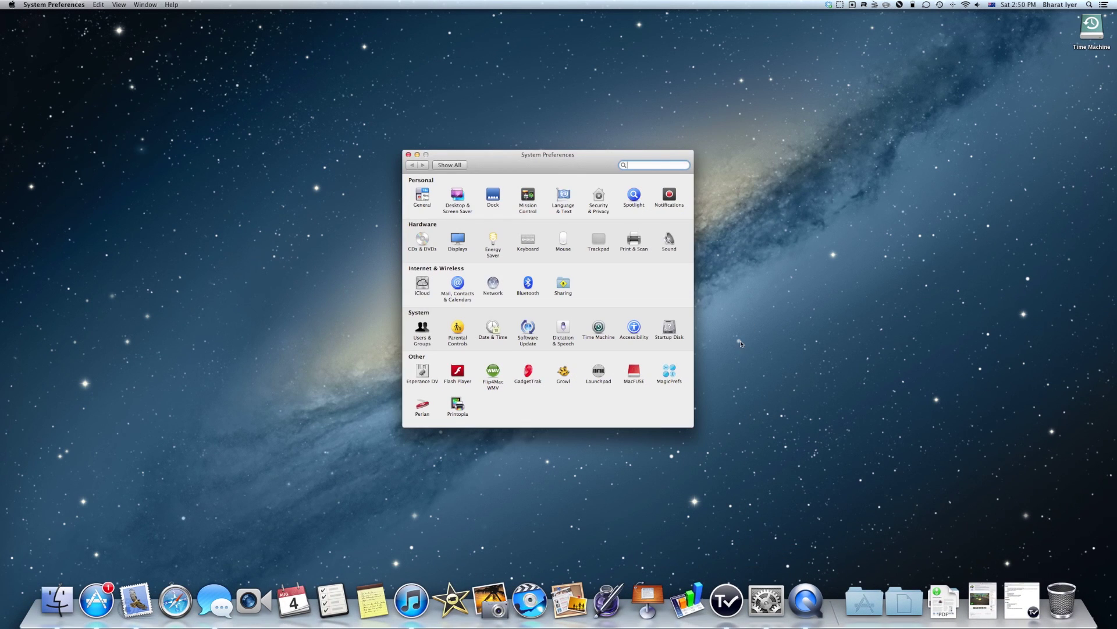
{"action": "left_click", "coordinate": [670, 375]}
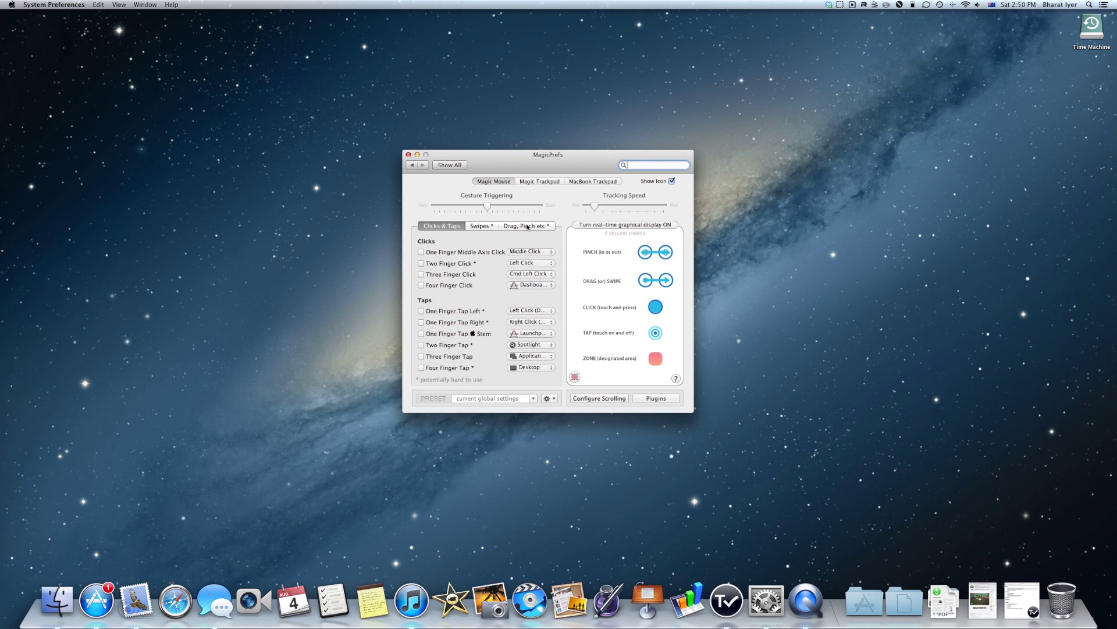
{"action": "left_click", "coordinate": [527, 227]}
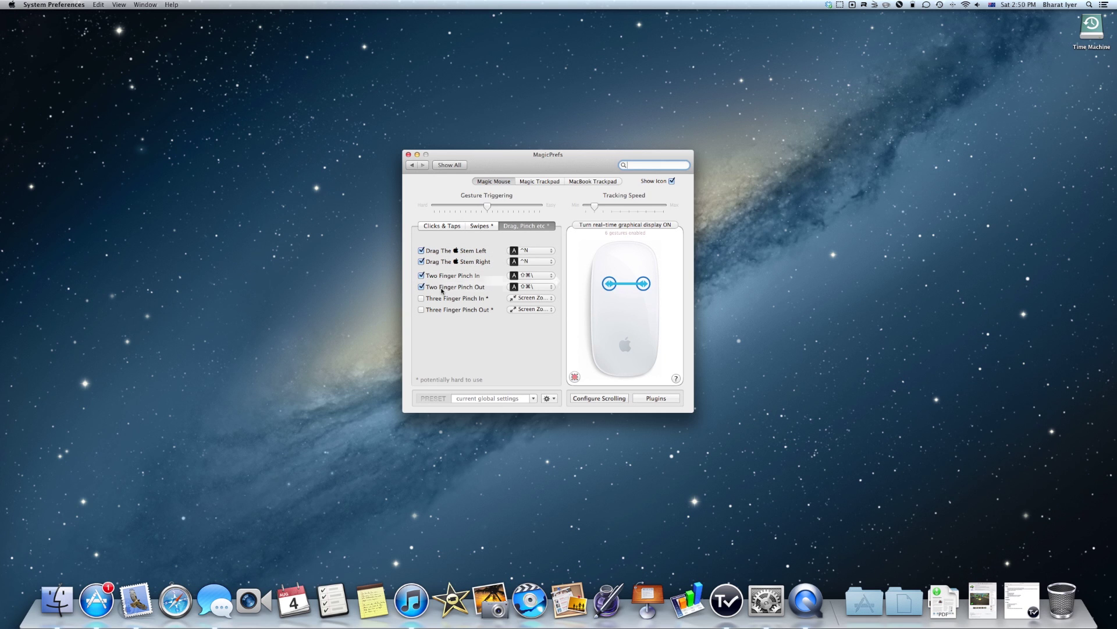
{"action": "left_click", "coordinate": [550, 276]}
{"action": "mouse_move", "coordinate": [546, 225]}
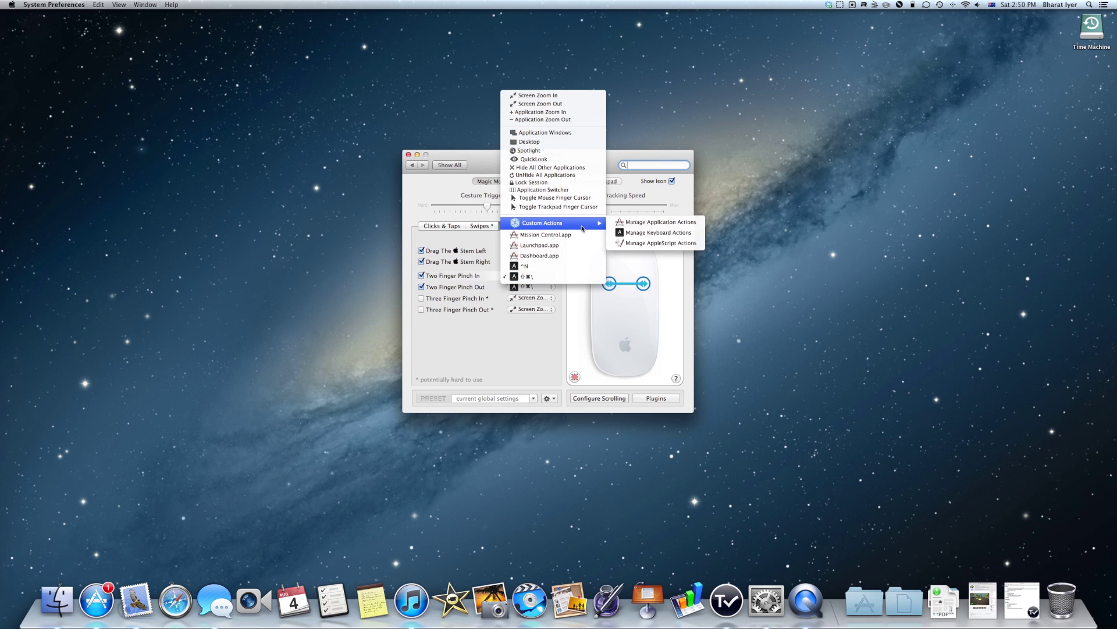
- Assign the ⇧⌘\ shortcut to both two-finger pinch gestures, then close System Preferences
{"action": "left_click", "coordinate": [662, 234]}
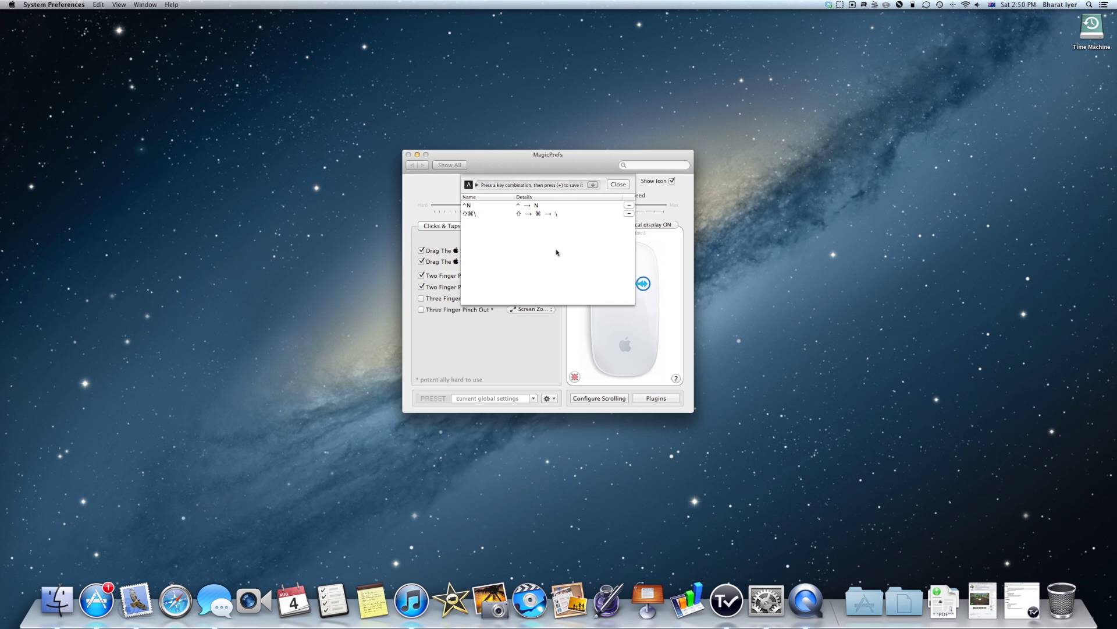
{"action": "key", "text": "shift"}
{"action": "left_click", "coordinate": [618, 184]}
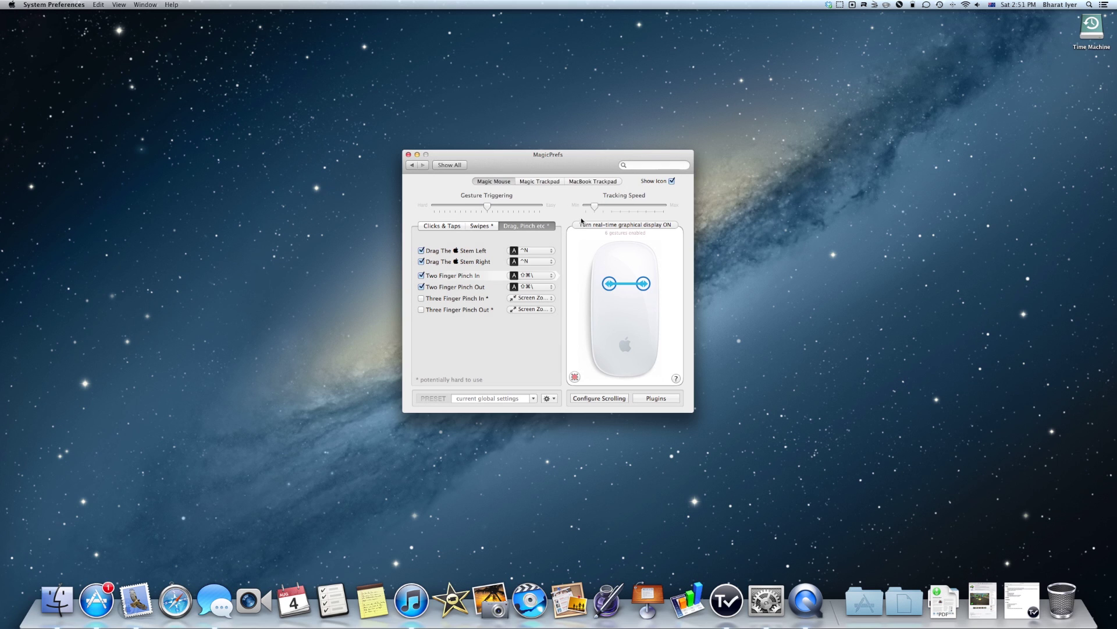
{"action": "left_click", "coordinate": [524, 276]}
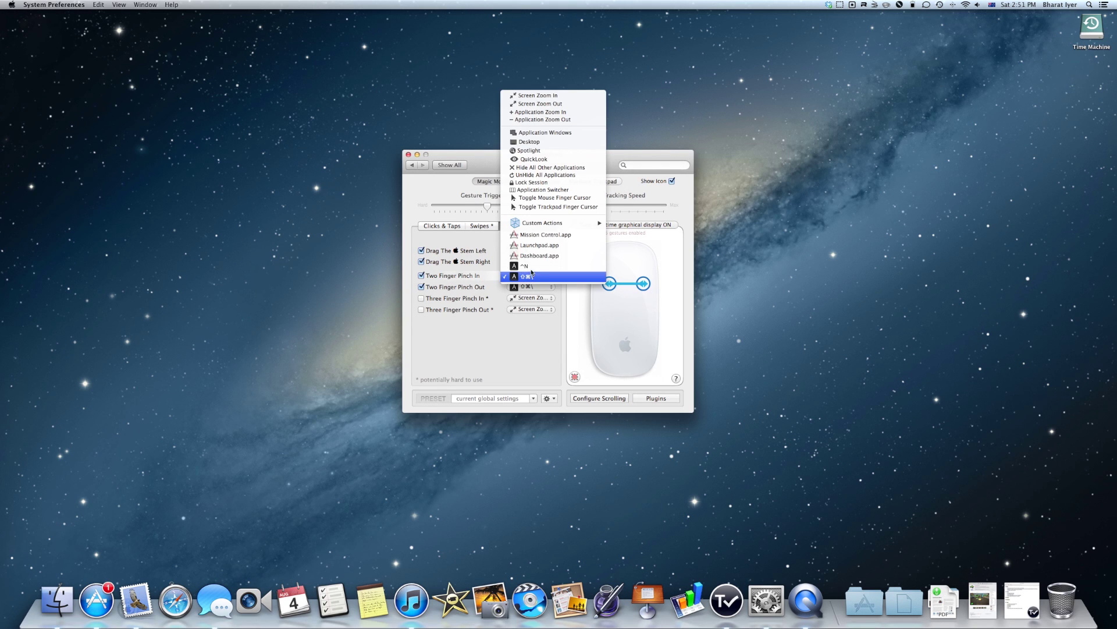
{"action": "left_click", "coordinate": [532, 280]}
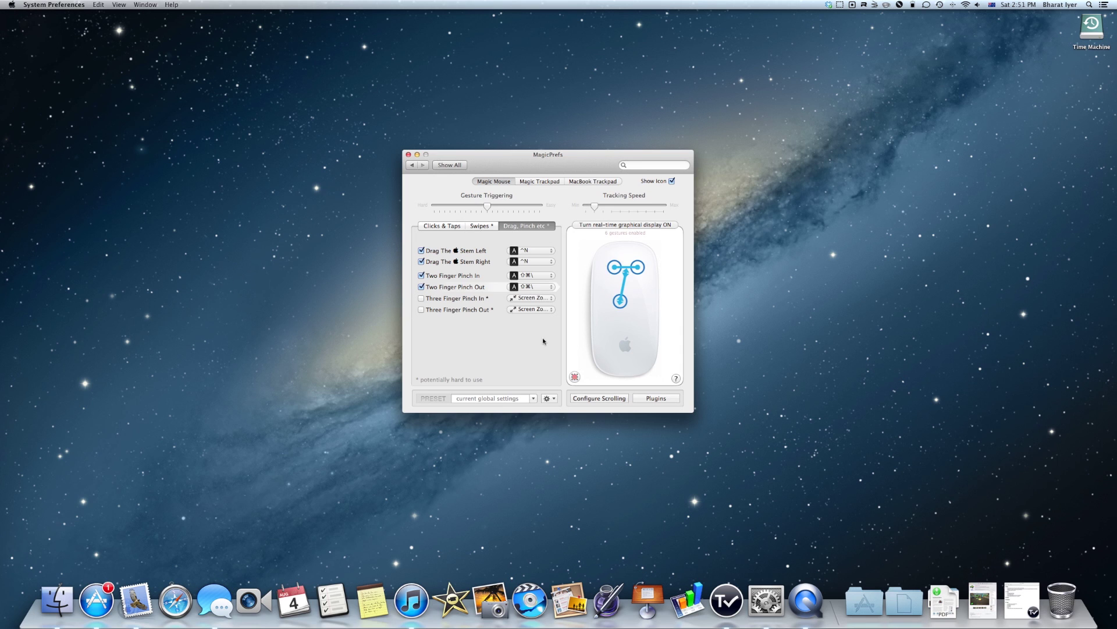
{"action": "left_click", "coordinate": [412, 164]}
{"action": "left_click", "coordinate": [409, 154]}
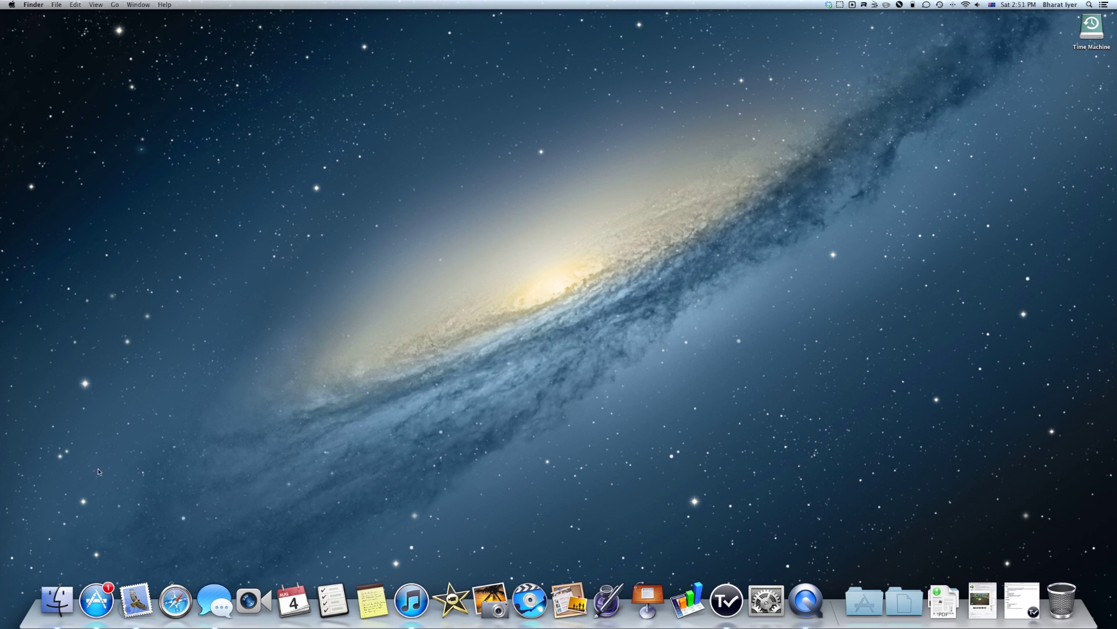
- Reopen Safari with new tabs for Apple and youtube.com/bvsveera, then switch to Apple – Start
{"action": "left_click", "coordinate": [179, 616]}
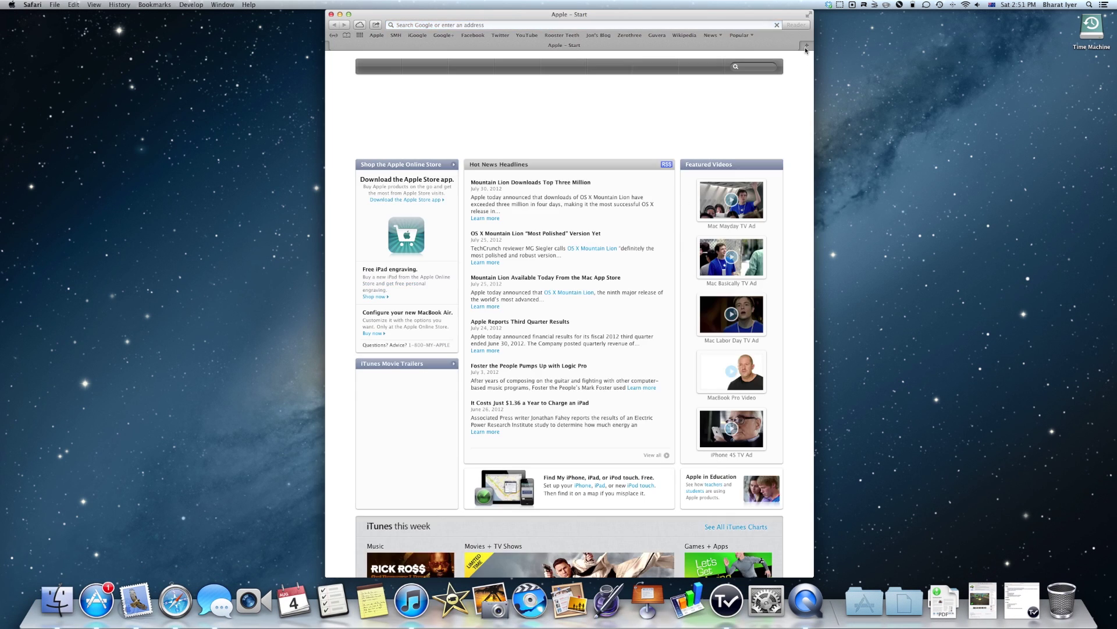
{"action": "key", "text": "super+t"}
{"action": "left_click", "coordinate": [386, 36]}
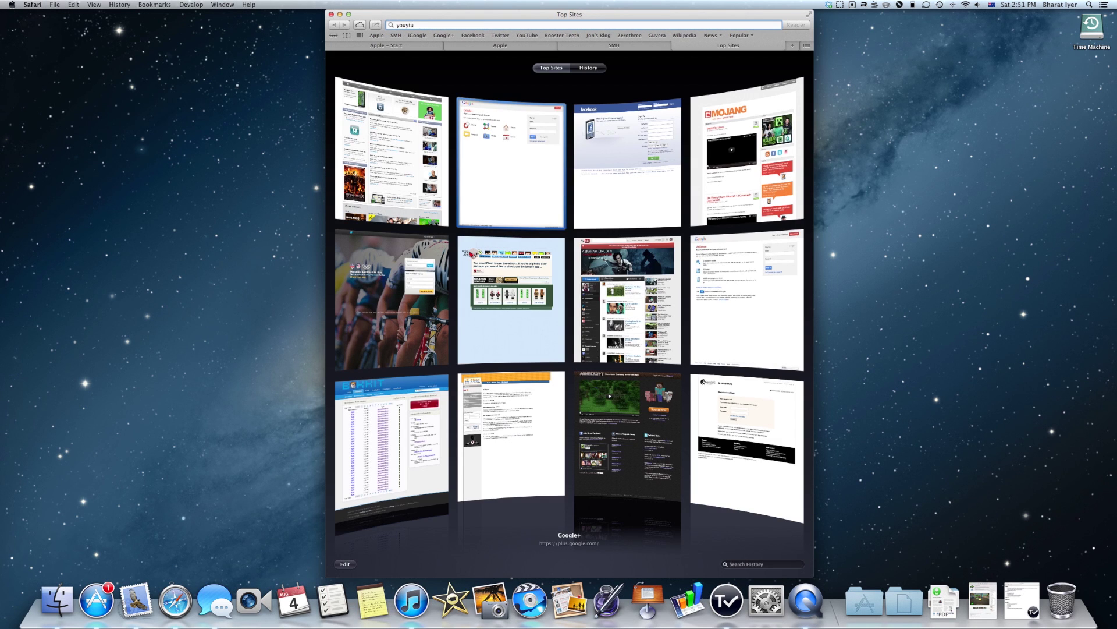
{"action": "key", "text": "BackSpace"}
{"action": "key", "text": "BackSpace"}
{"action": "key", "text": "BackSpace"}
{"action": "type", "text": "tub"}
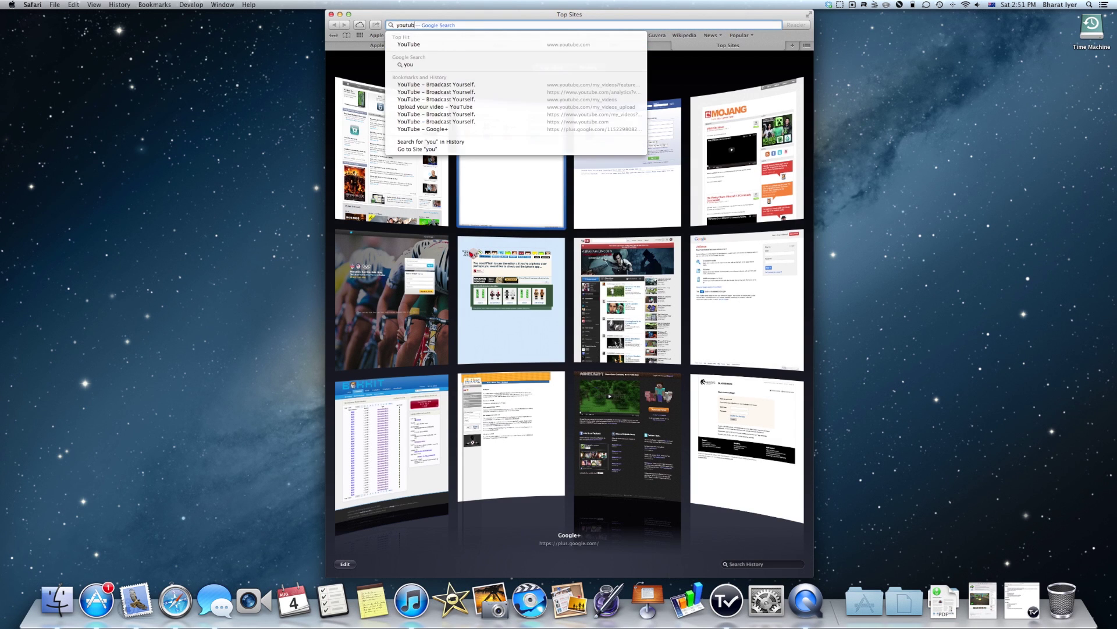
{"action": "type", "text": "e.com/bvsveera"}
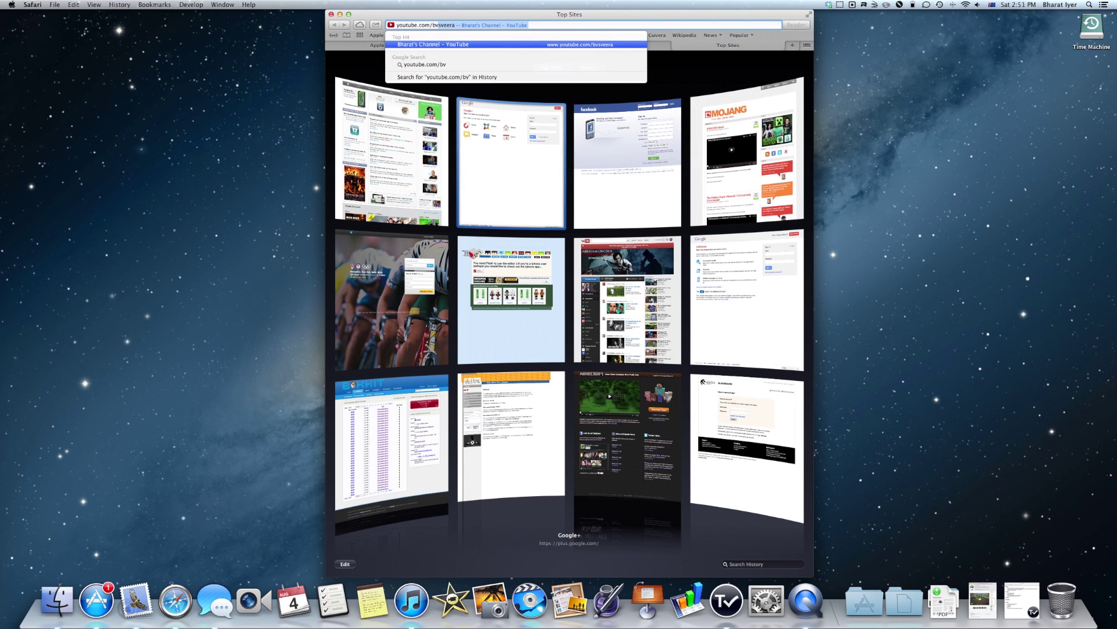
{"action": "key", "text": "Return"}
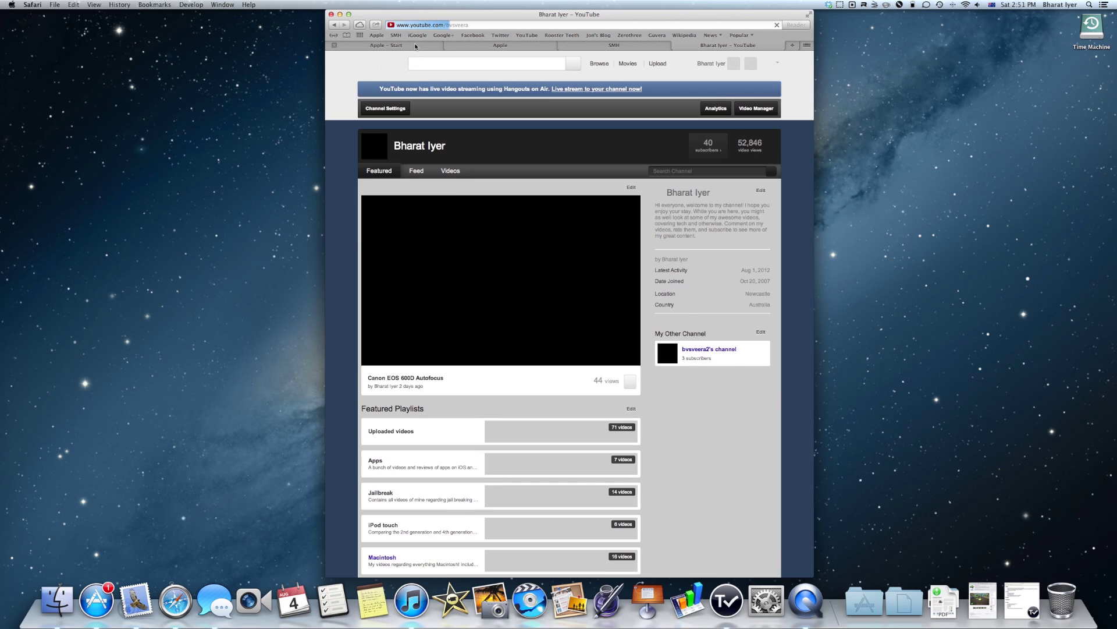
{"action": "left_click", "coordinate": [416, 46]}
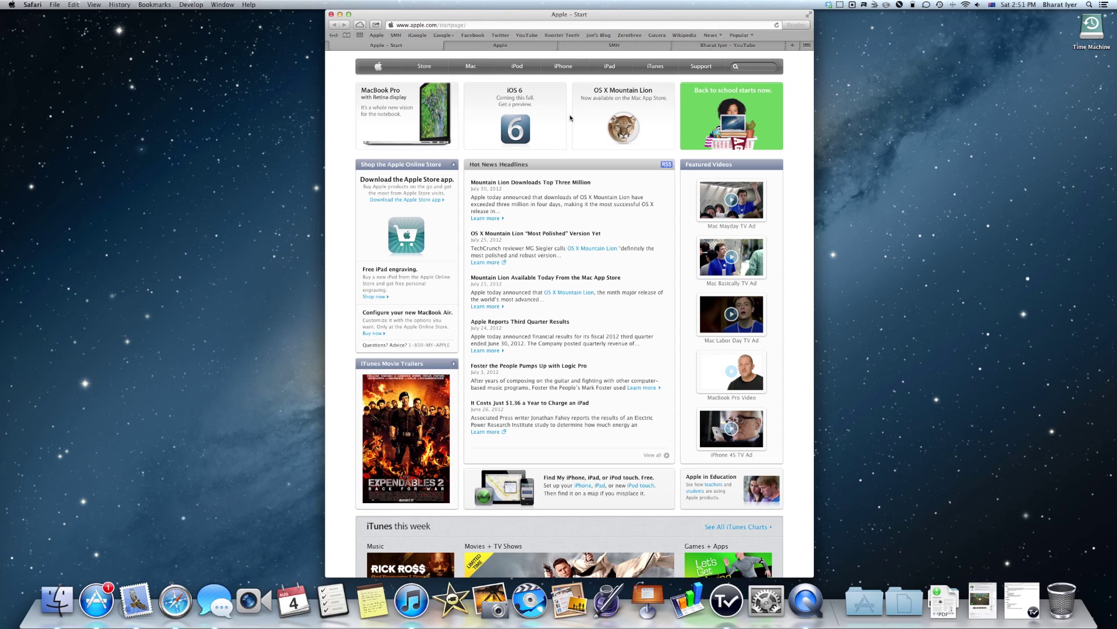
- Bring up the ⇧⌘\ tab overview and swipe through the tab previews
{"action": "scroll", "coordinate": [569, 118], "scroll_direction": "down", "scroll_amount": 1}
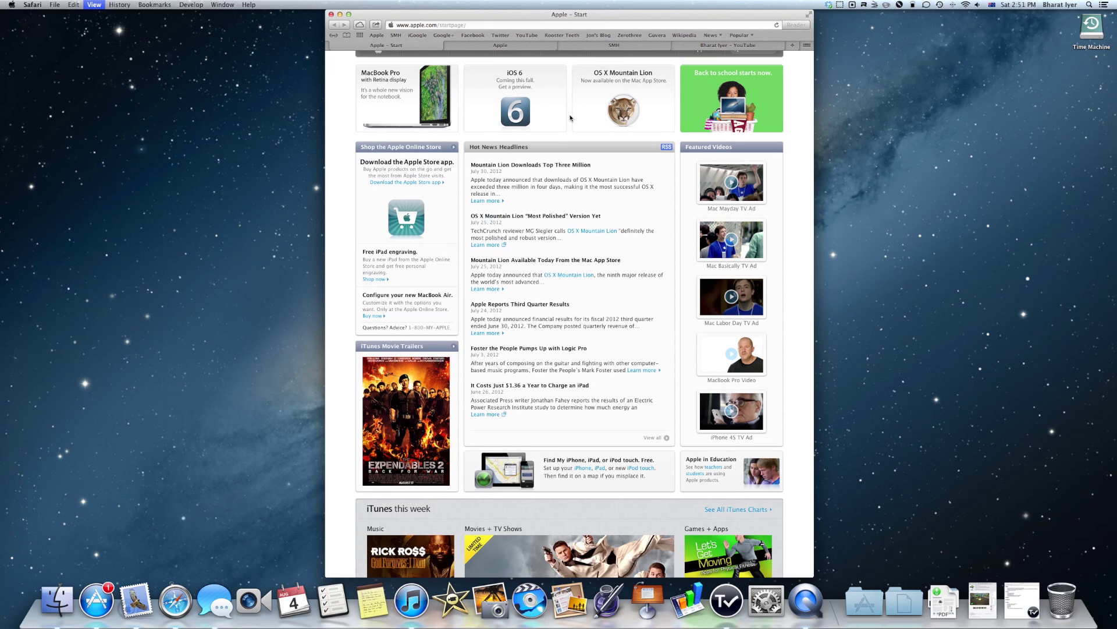
{"action": "key", "text": "super+shift+backslash"}
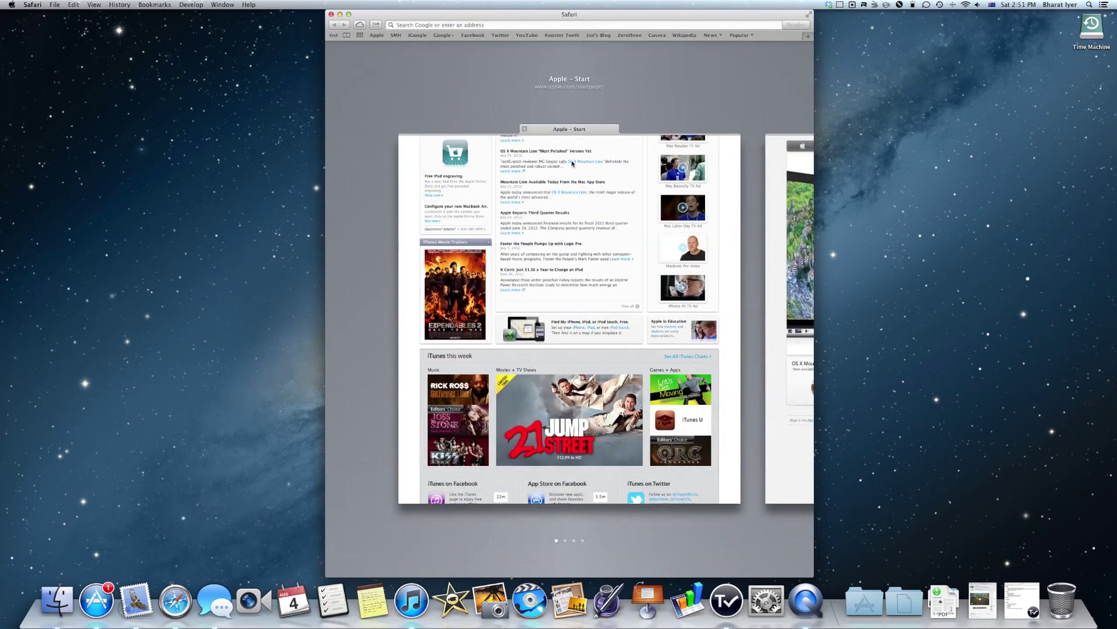
{"action": "scroll", "coordinate": [582, 164], "scroll_direction": "right", "scroll_amount": 6}
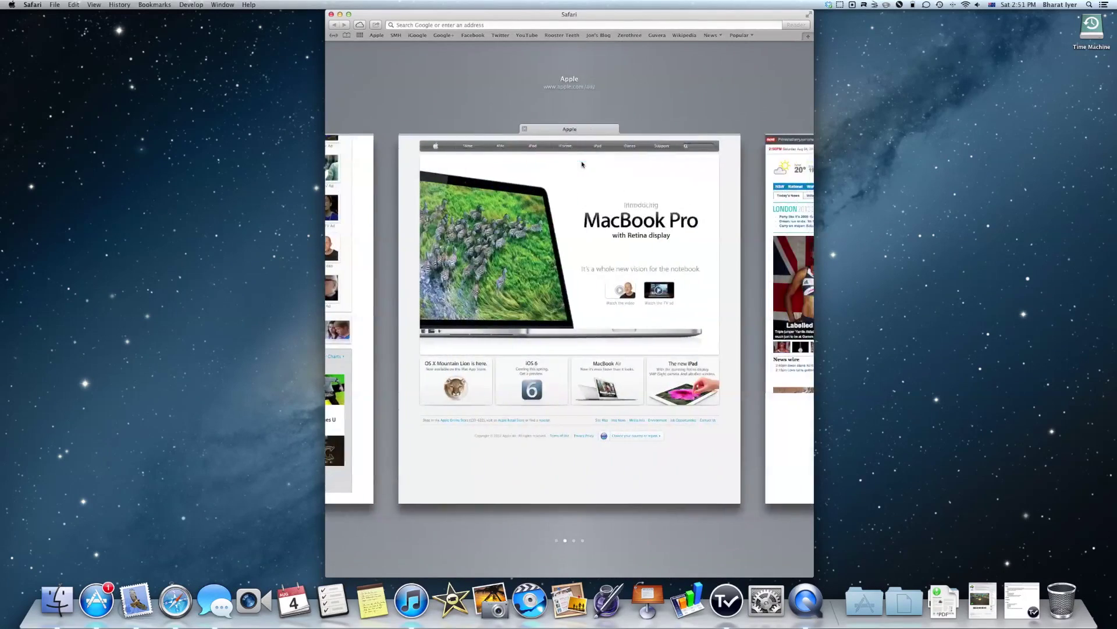
{"action": "scroll", "coordinate": [582, 164], "scroll_direction": "left", "scroll_amount": 6}
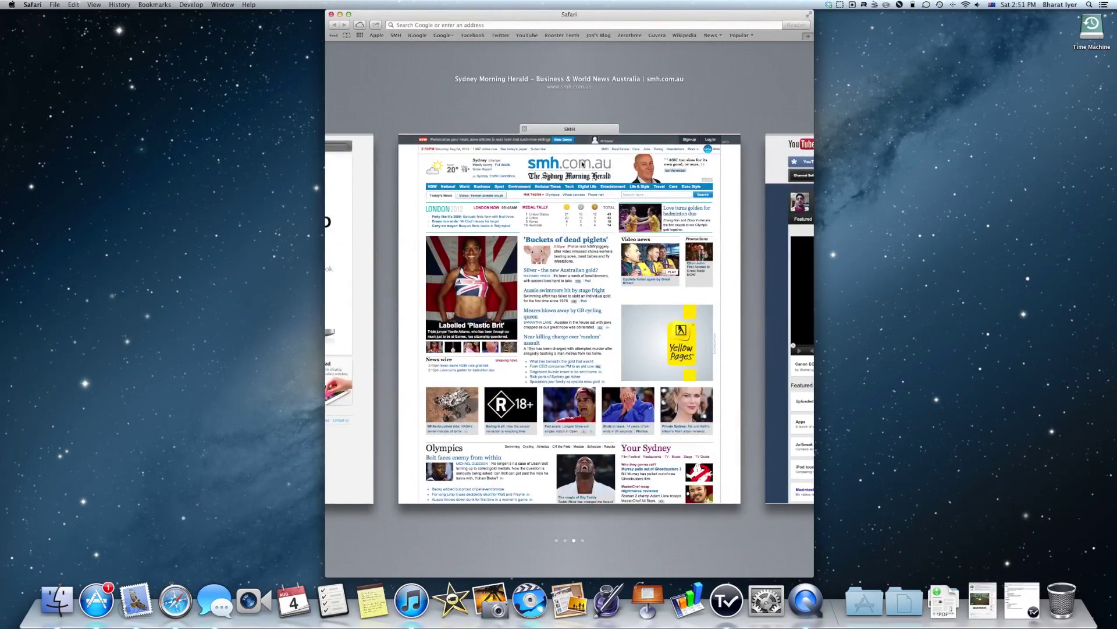
{"action": "scroll", "coordinate": [525, 134], "scroll_direction": "right", "scroll_amount": 6}
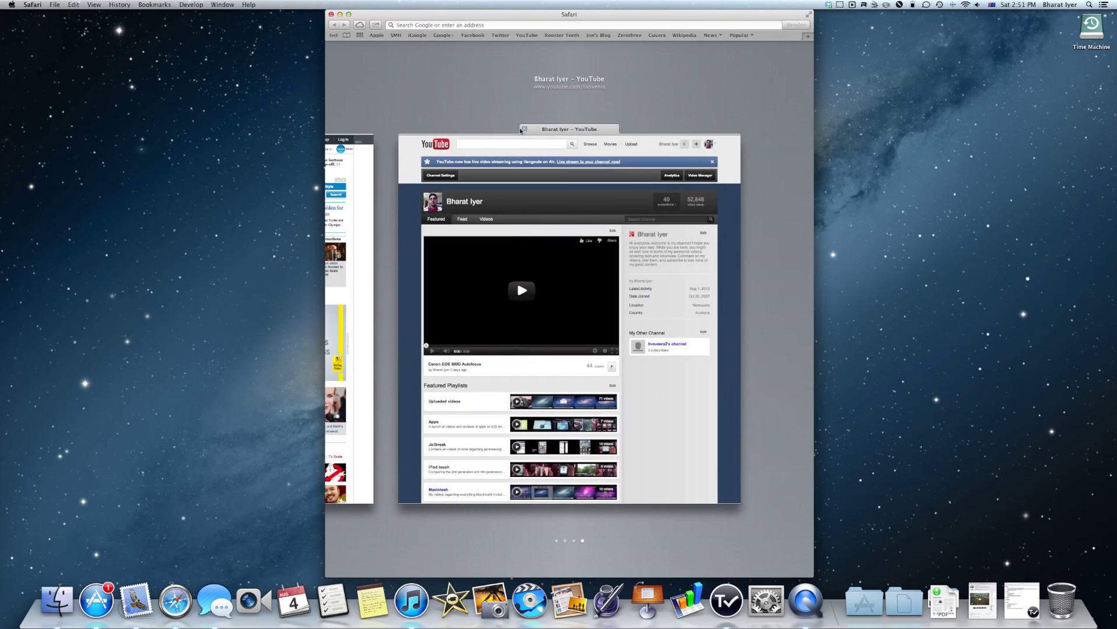
{"action": "scroll", "coordinate": [640, 119], "scroll_direction": "left", "scroll_amount": 10}
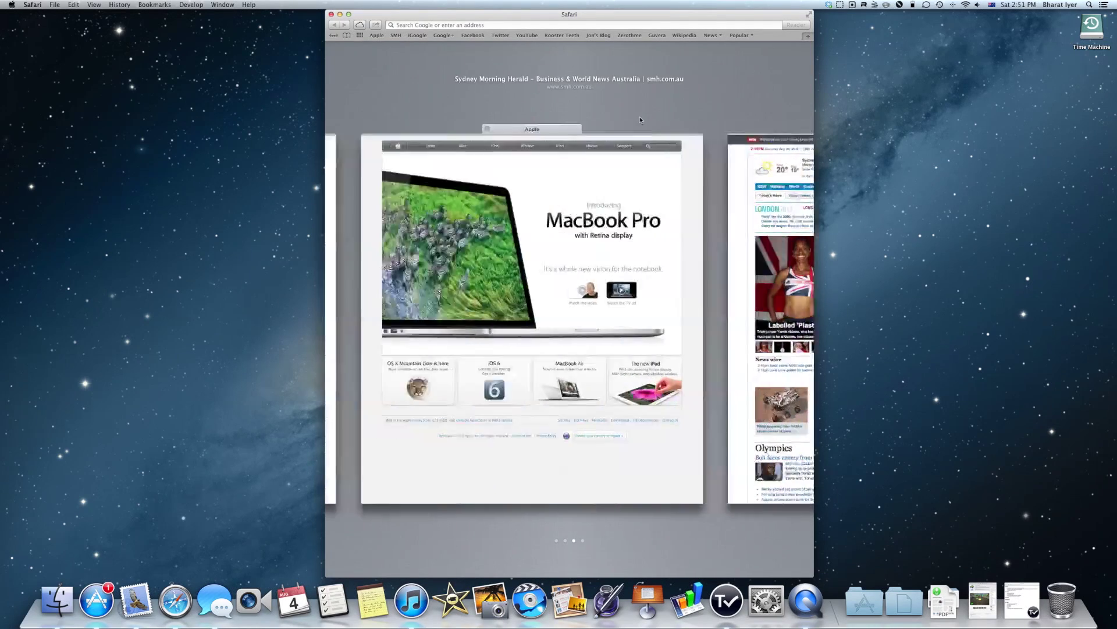
{"action": "scroll", "coordinate": [637, 142], "scroll_direction": "right", "scroll_amount": 10}
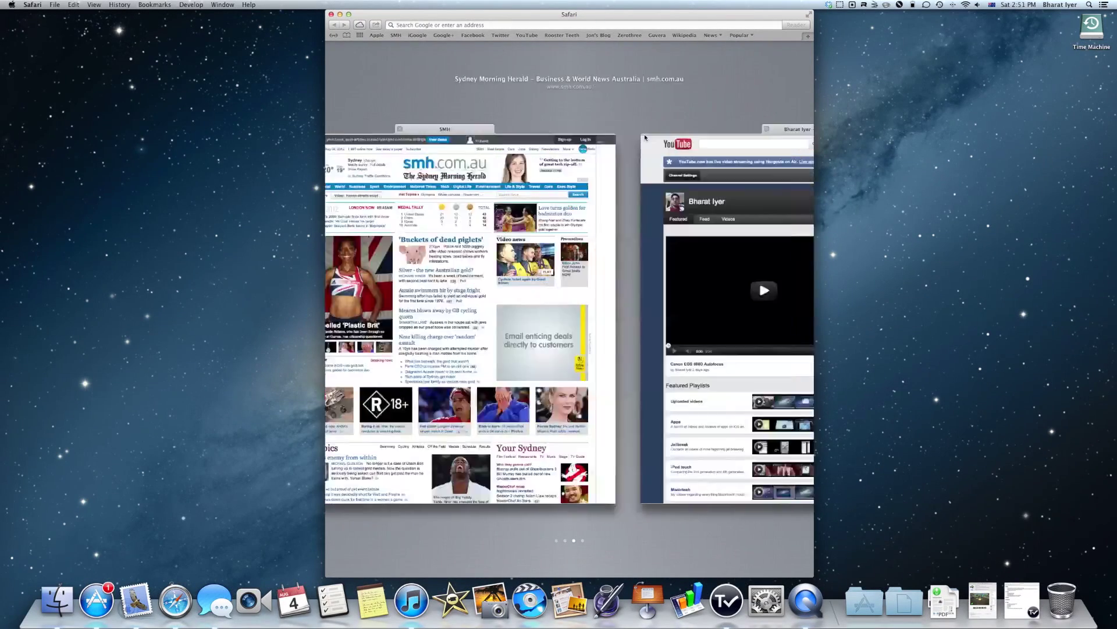
- Close the YouTube, SMH and Apple tabs, leaving only Apple – Start open
{"action": "left_click", "coordinate": [524, 129]}
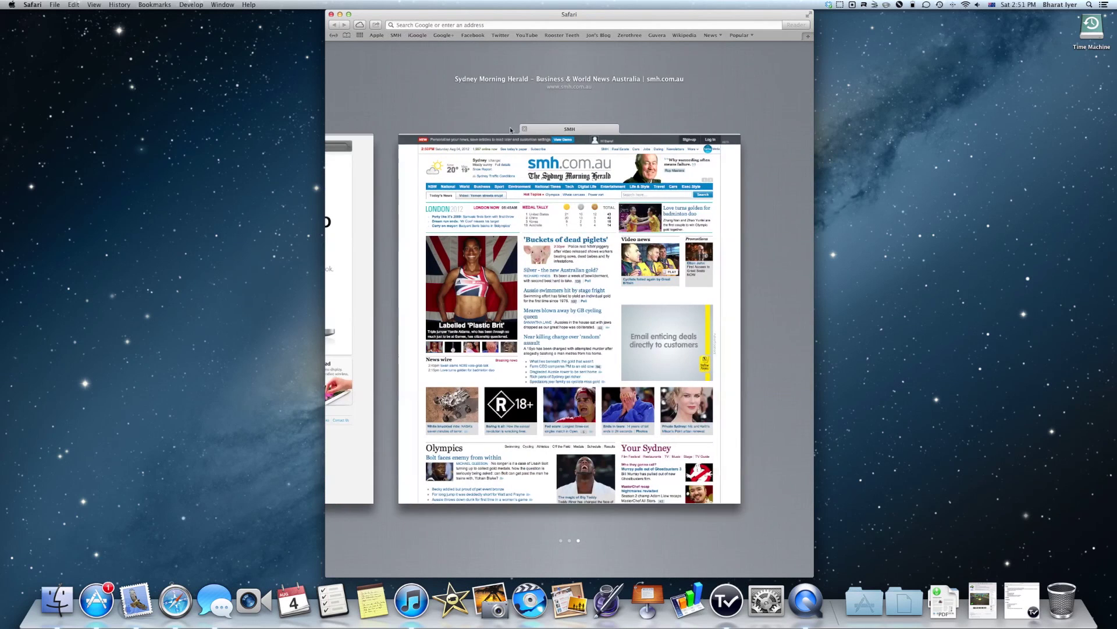
{"action": "left_click", "coordinate": [524, 130]}
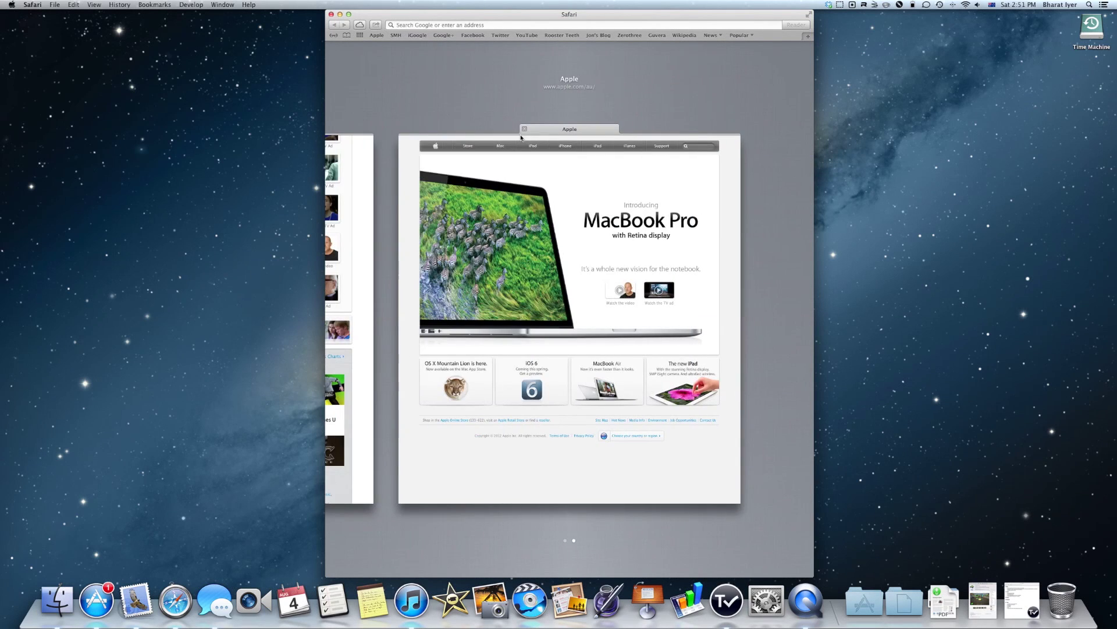
{"action": "scroll", "coordinate": [478, 155], "scroll_direction": "left", "scroll_amount": 4}
{"action": "left_click", "coordinate": [526, 129]}
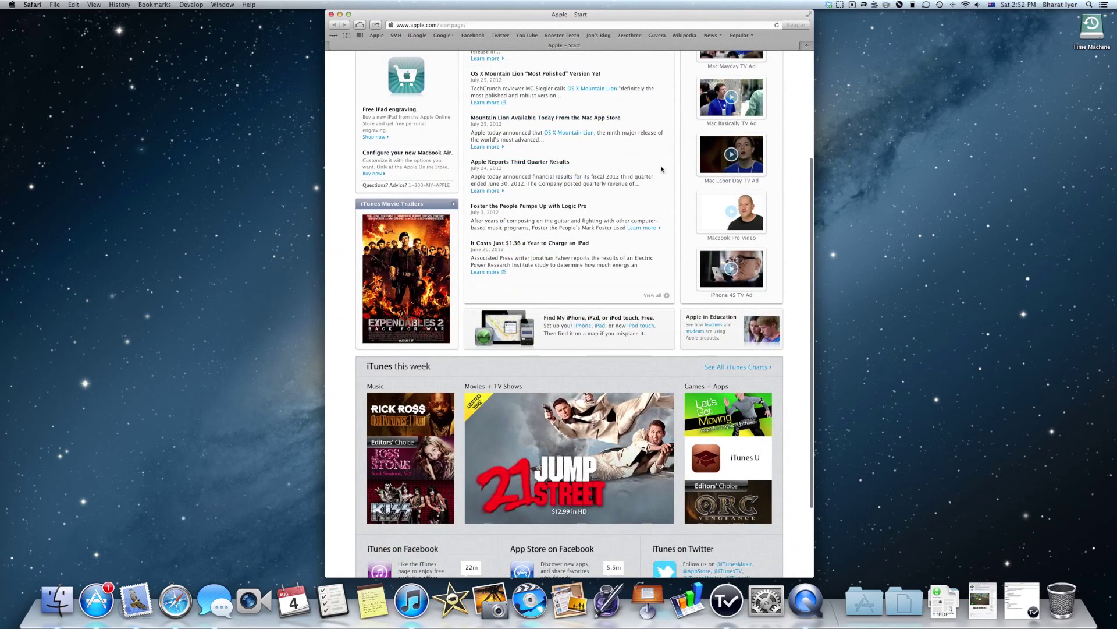
{"action": "scroll", "coordinate": [662, 169], "scroll_direction": "up", "scroll_amount": 5}
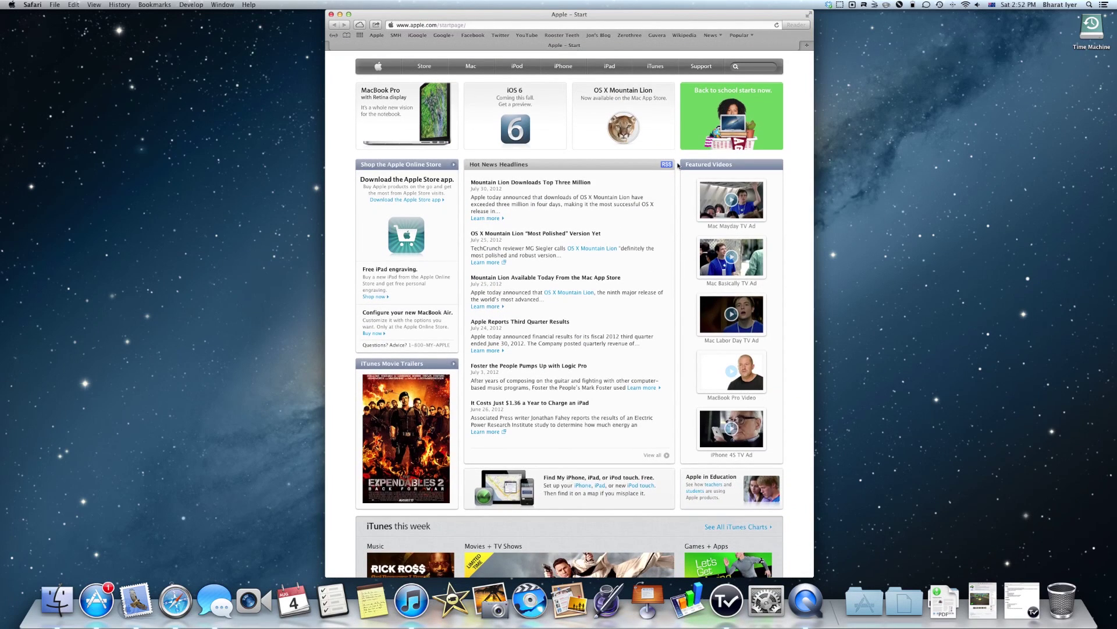
- Get Safari out of the way with ⌘Q, leaving the empty Finder desktop showing
{"action": "key", "text": "super+q"}
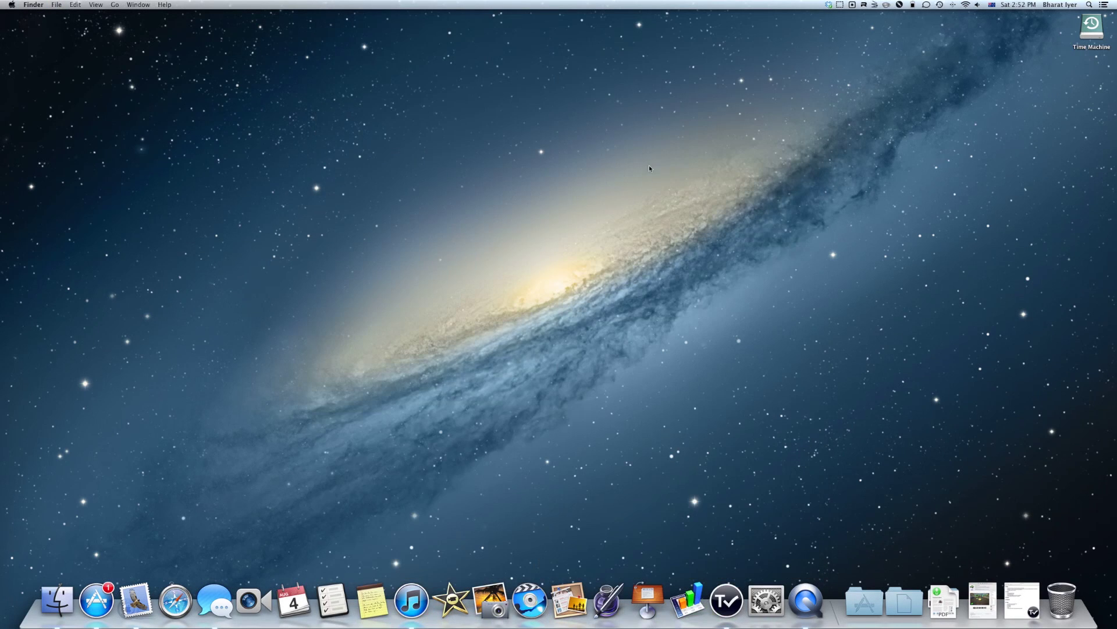